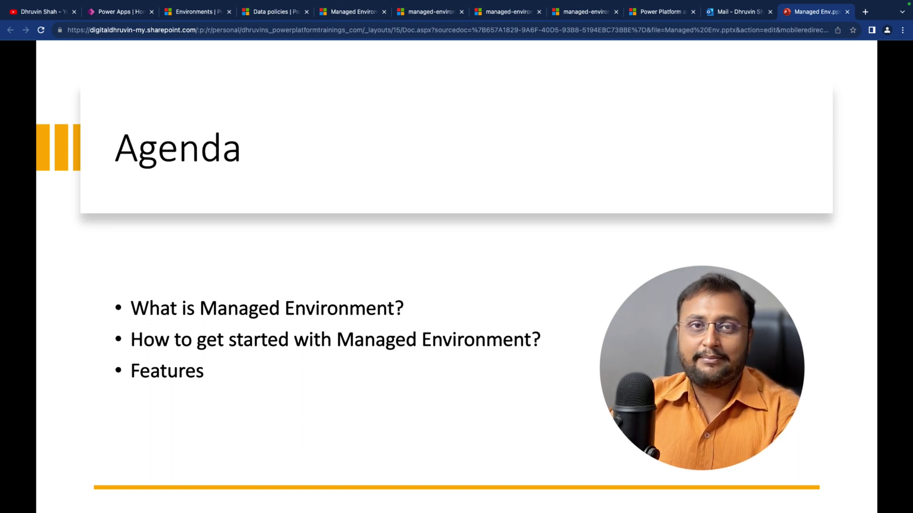
- Advance the PowerPoint deck past the Agenda slide
key("Right")
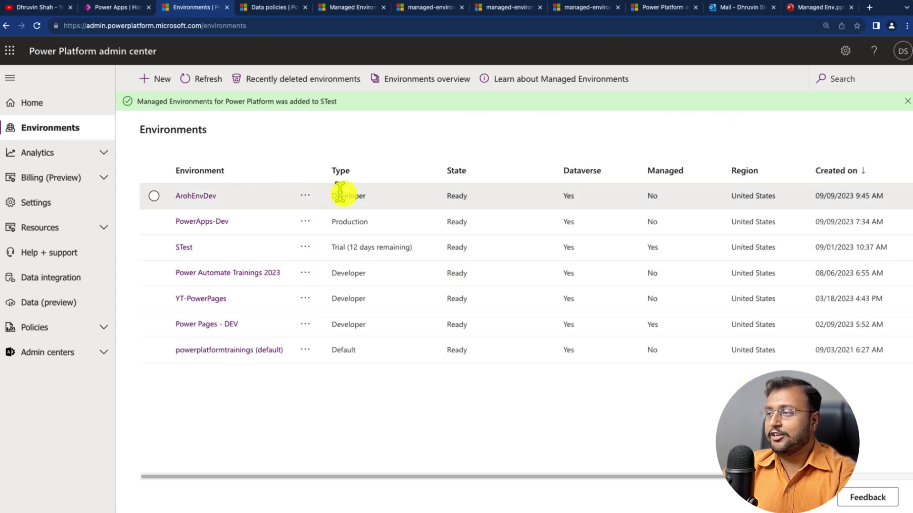
left_click(153, 196)
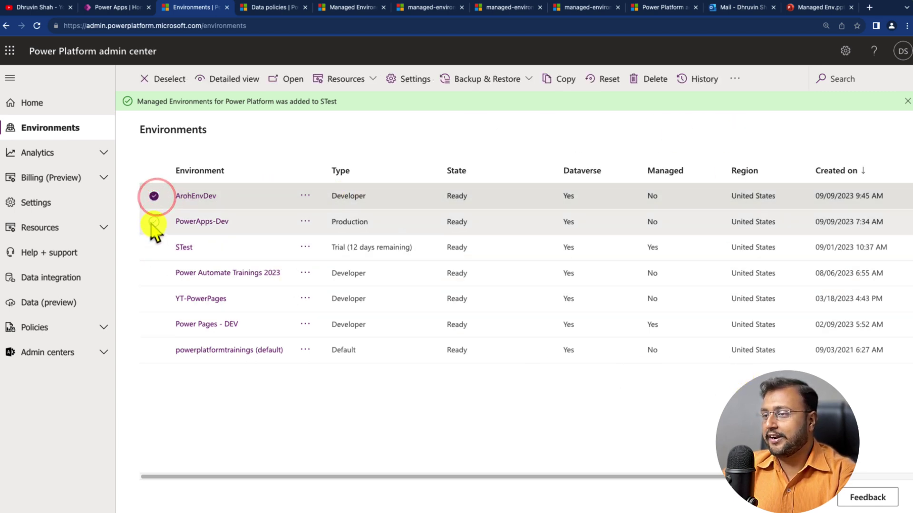
left_click(154, 222)
left_click(154, 247)
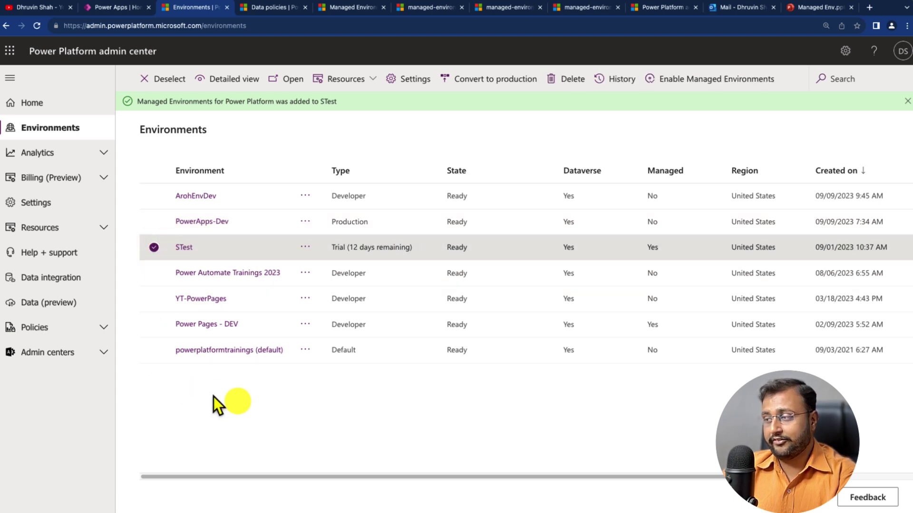
left_click(352, 402)
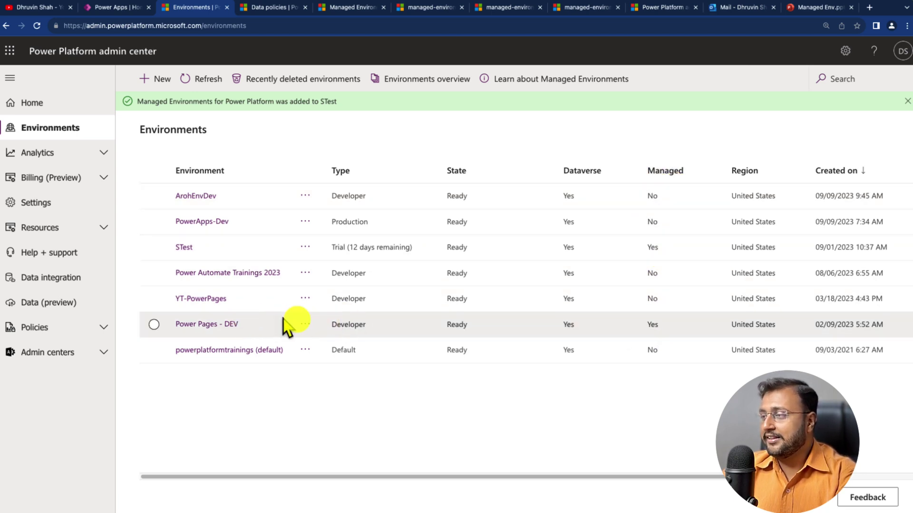
left_click(154, 324)
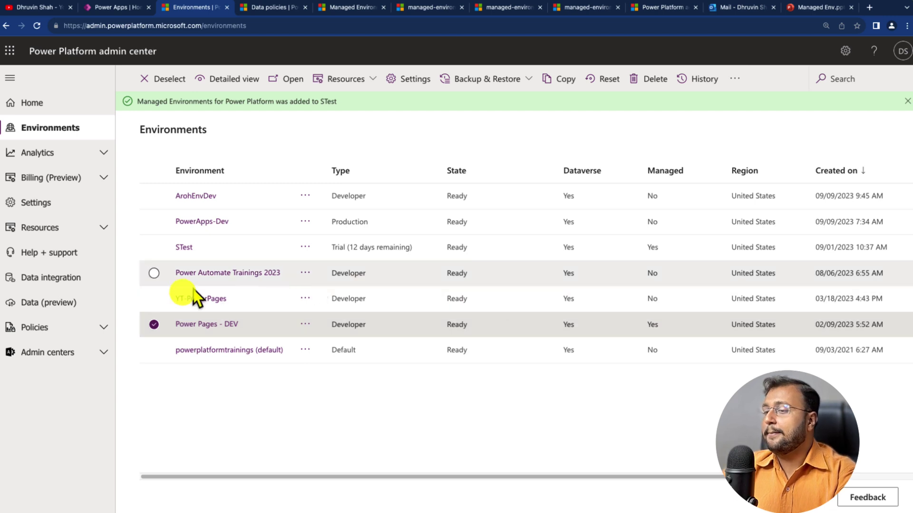
left_click(153, 325)
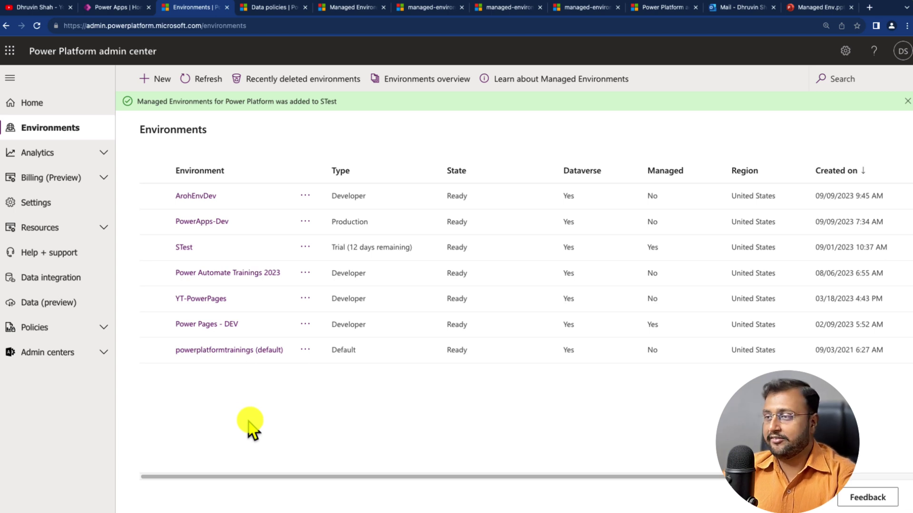
left_click(304, 222)
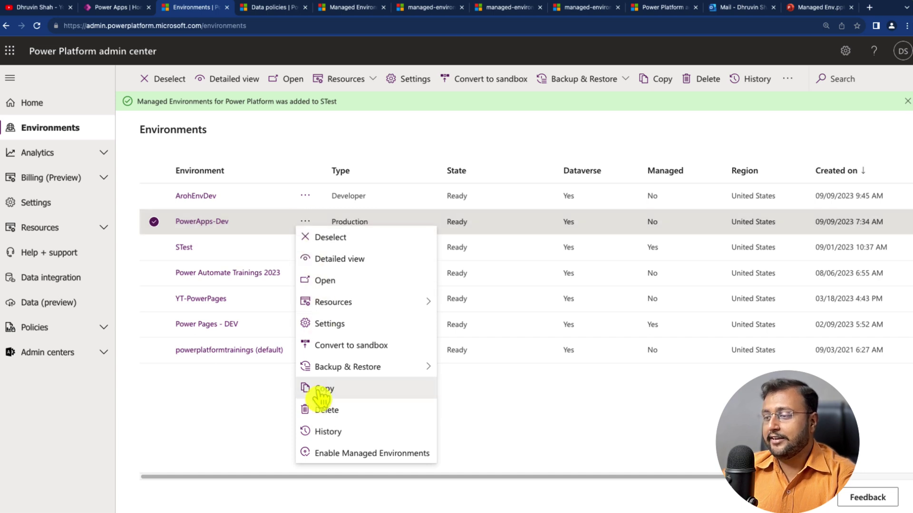
left_click(360, 456)
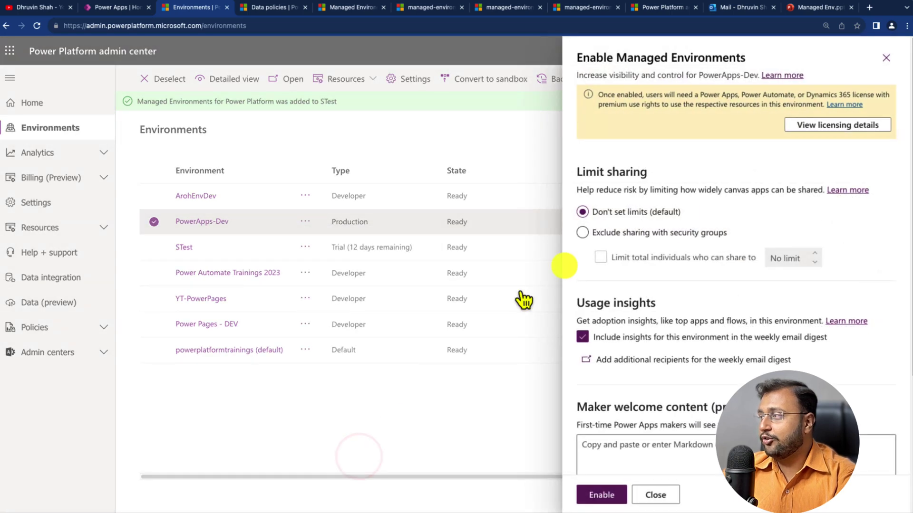
left_click_drag(595, 98, 817, 105)
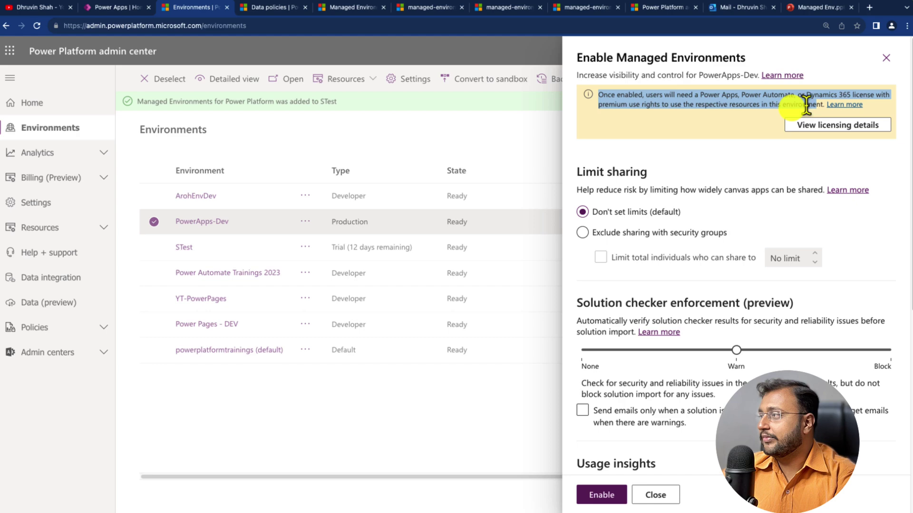
left_click_drag(646, 96, 825, 105)
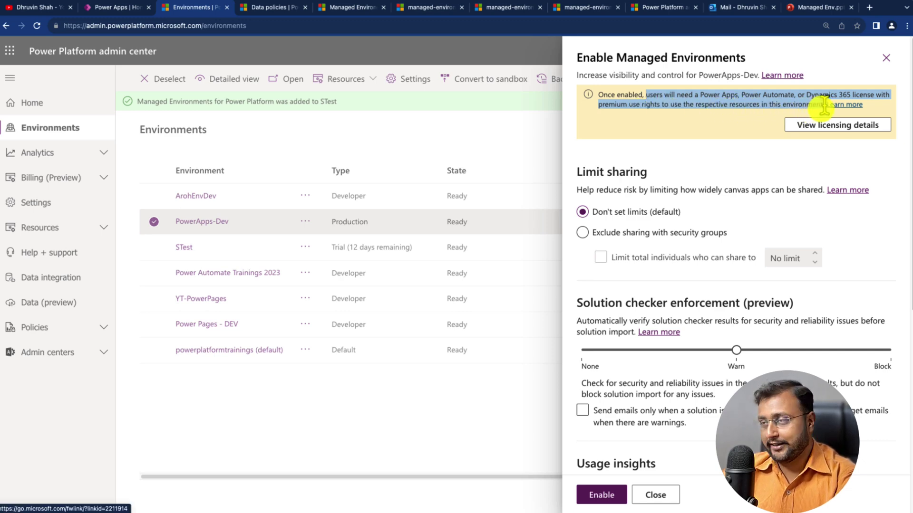
left_click(887, 61)
- Open Edit Managed Environments for Power Pages - DEV and highlight the Limit sharing heading and description
left_click(302, 325)
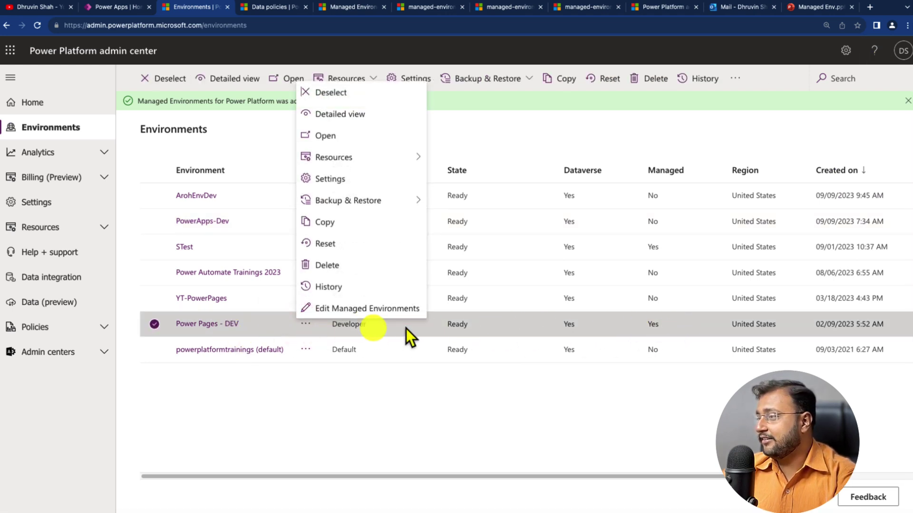
left_click(364, 312)
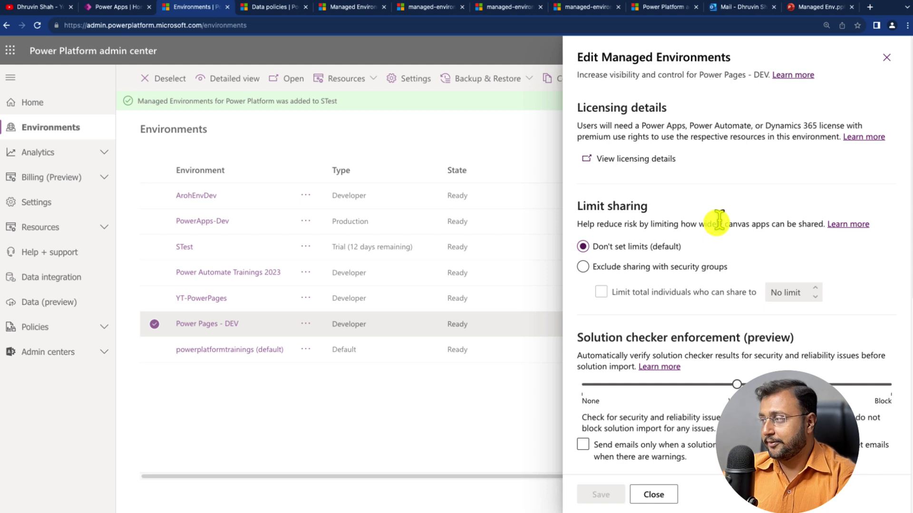
left_click_drag(576, 207, 656, 208)
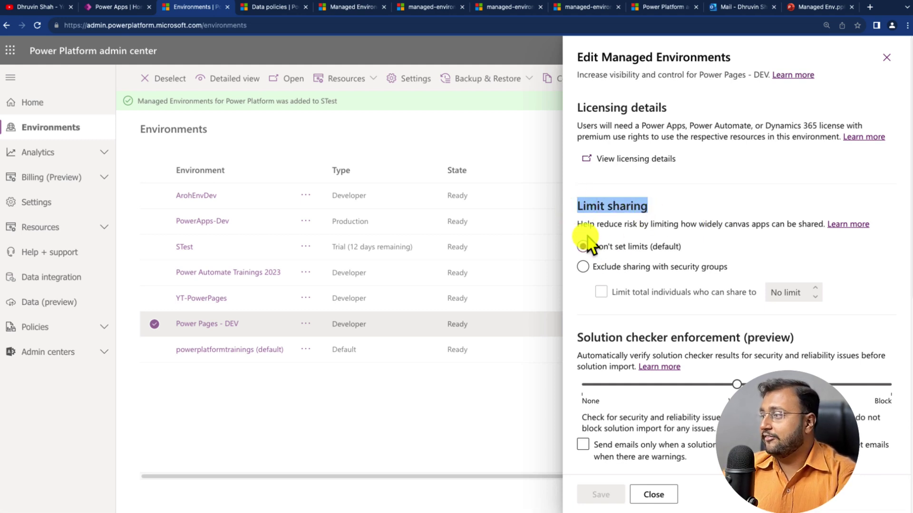
left_click_drag(580, 226, 823, 224)
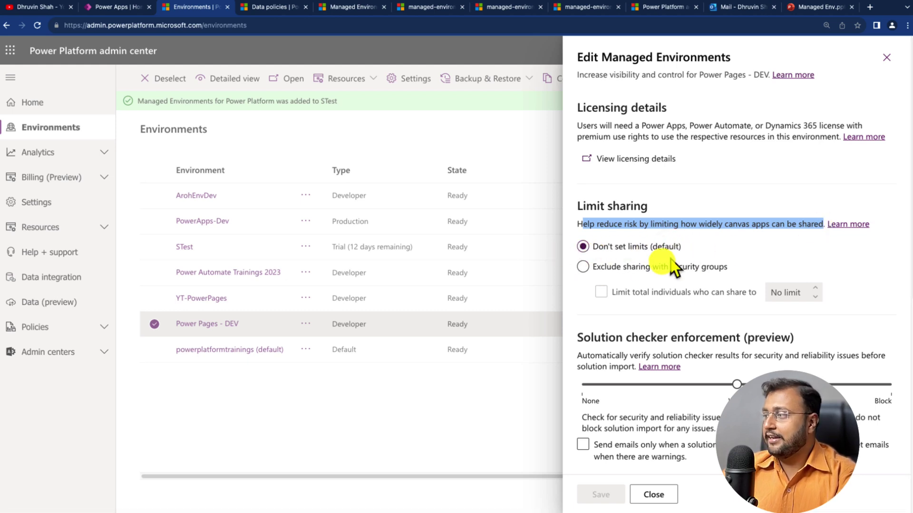
- Exclude sharing with security groups and cap sharing at 20 individuals
left_click(645, 269)
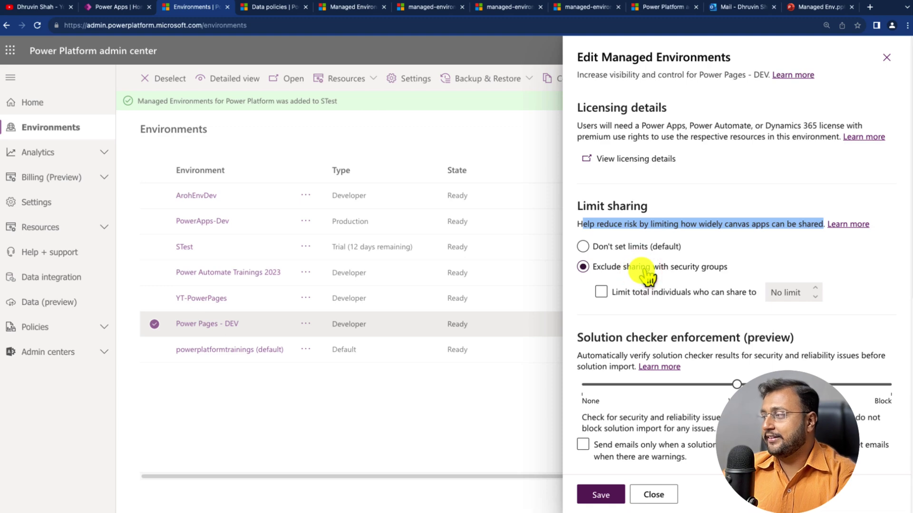
left_click(601, 292)
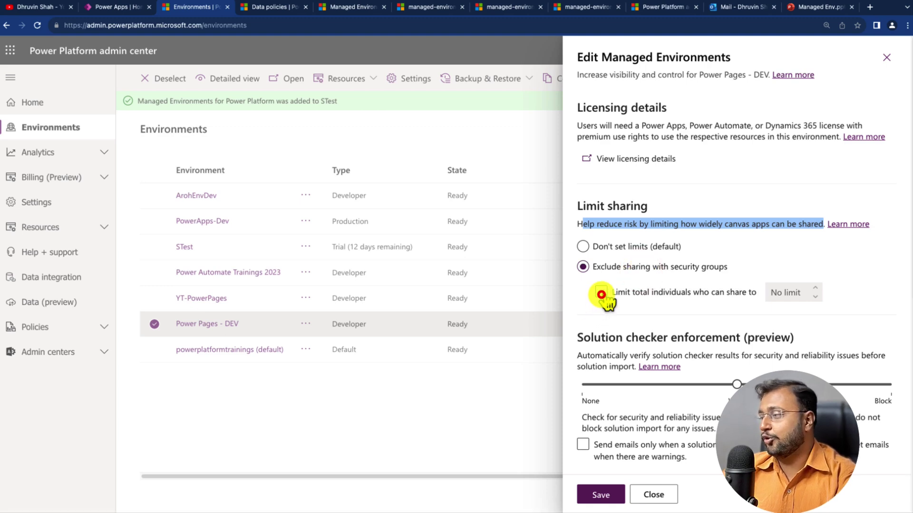
left_click(768, 294)
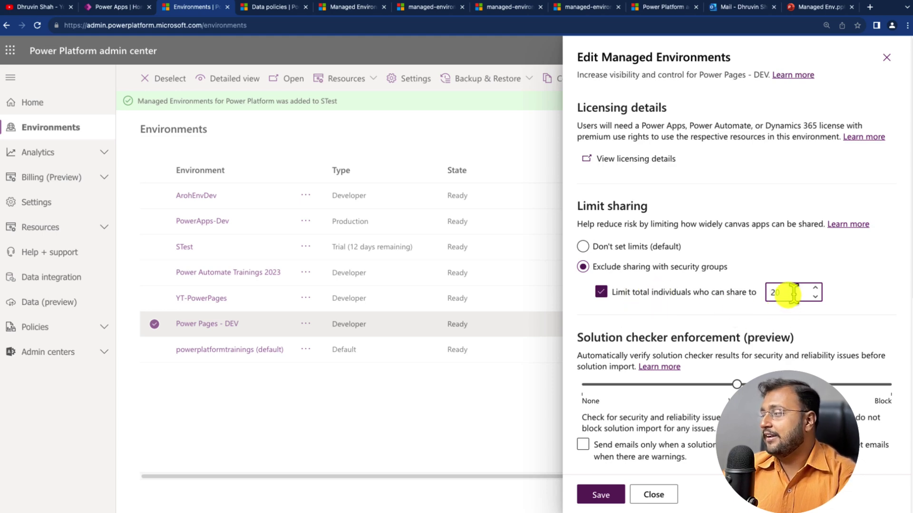
left_click_drag(785, 295, 741, 293)
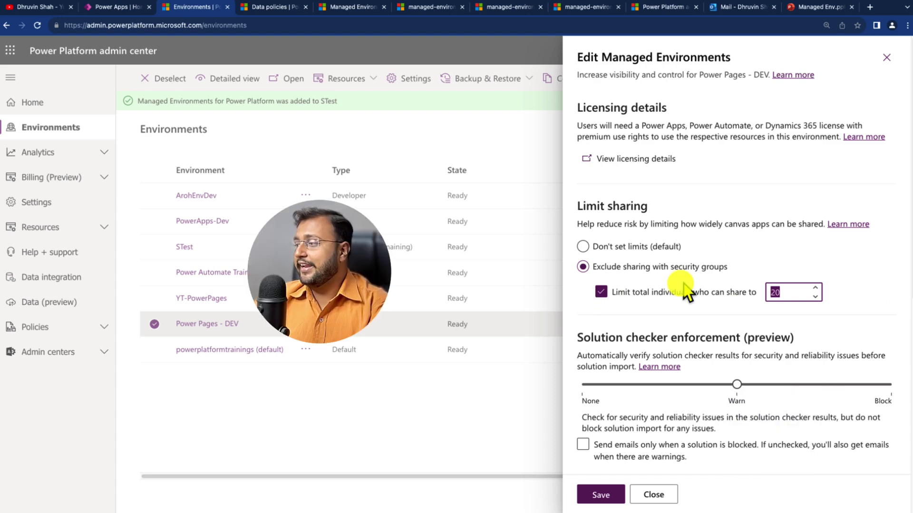
scroll(682, 291, "down", 2)
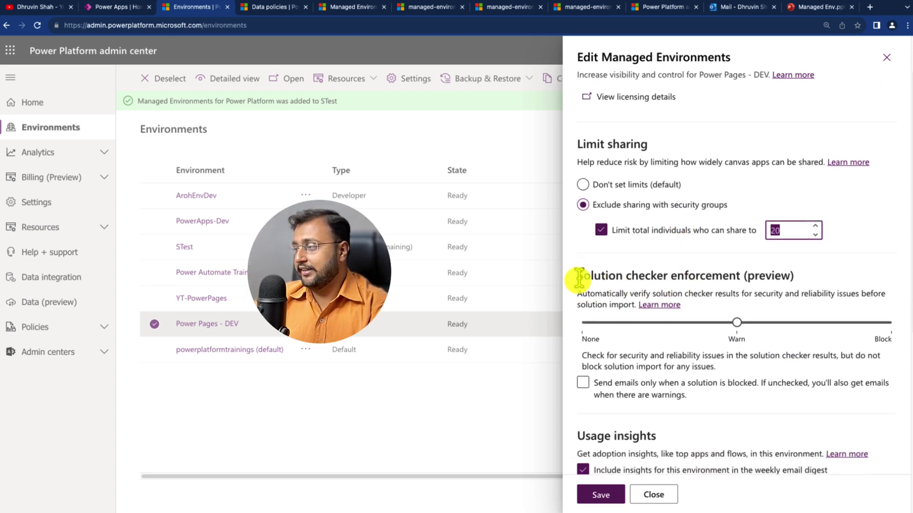
left_click_drag(576, 275, 821, 288)
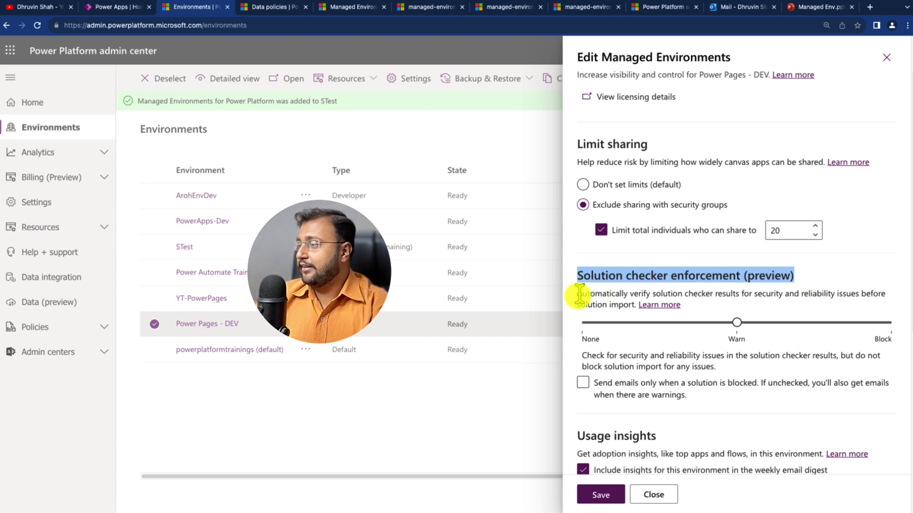
left_click_drag(577, 294, 887, 309)
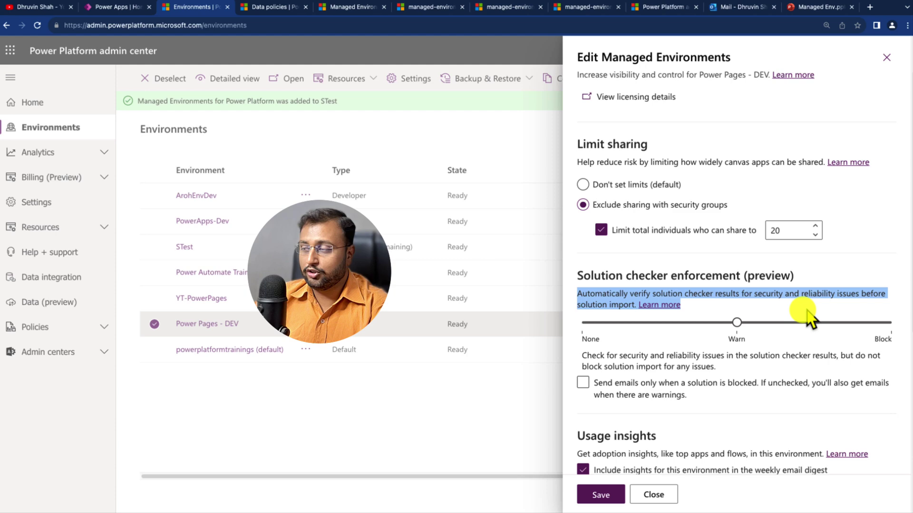
- After trying None and Block, leave solution checker at Warn, emailing only for blocked solutions
left_click(581, 324)
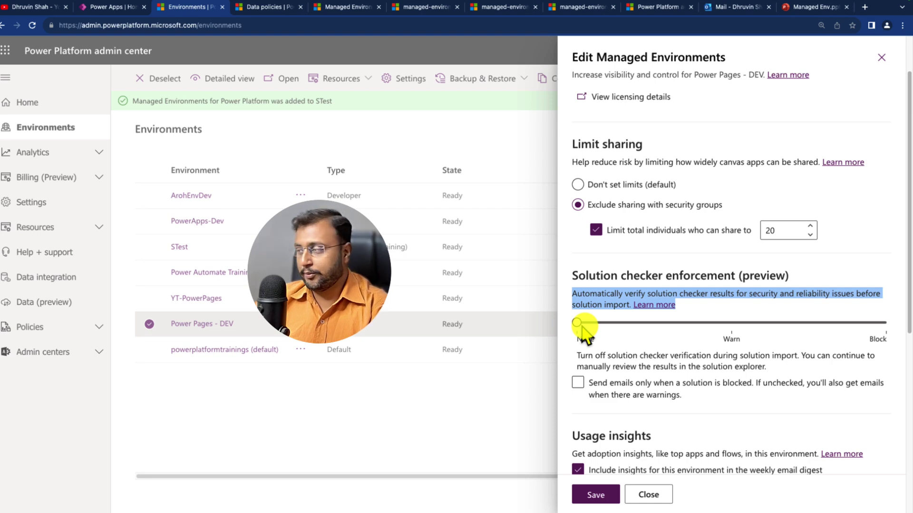
left_click(732, 326)
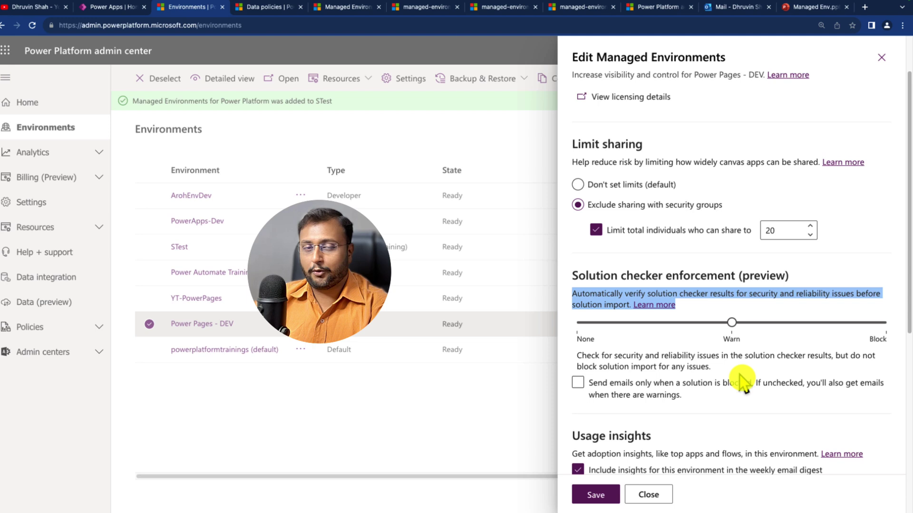
left_click(884, 325)
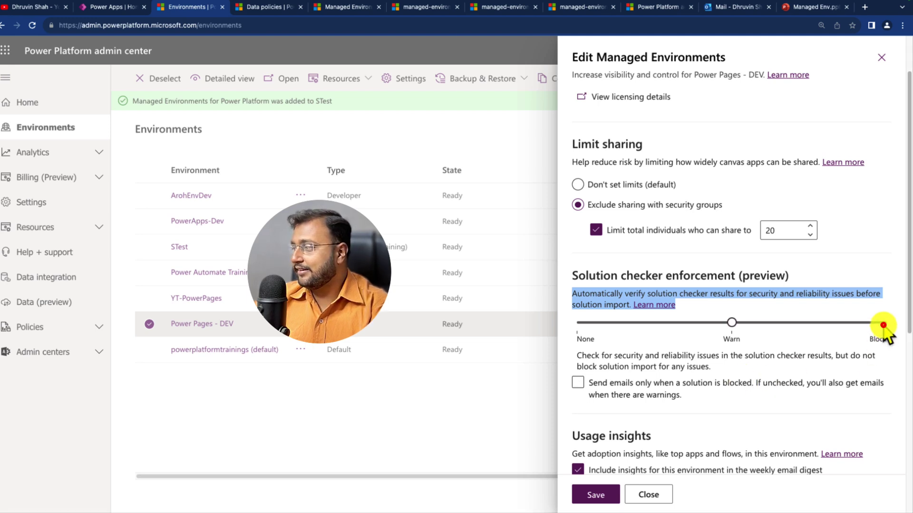
left_click(864, 383)
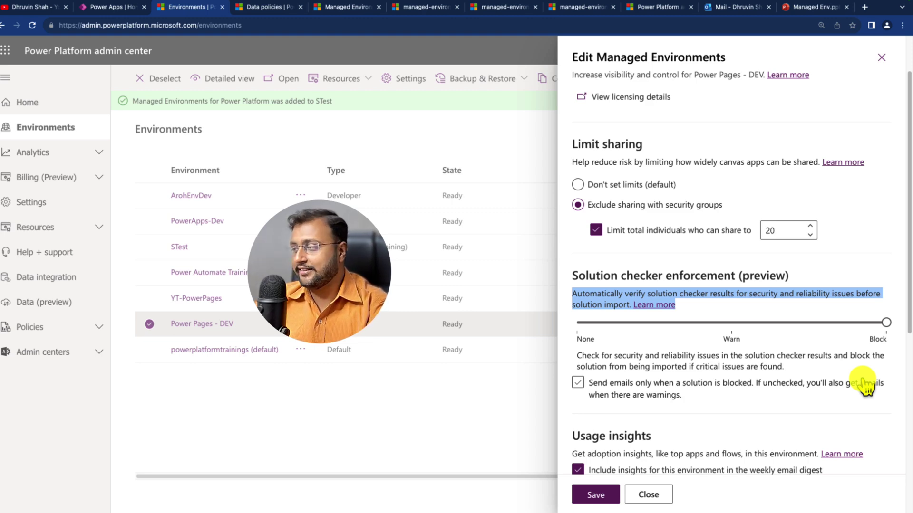
left_click(865, 383)
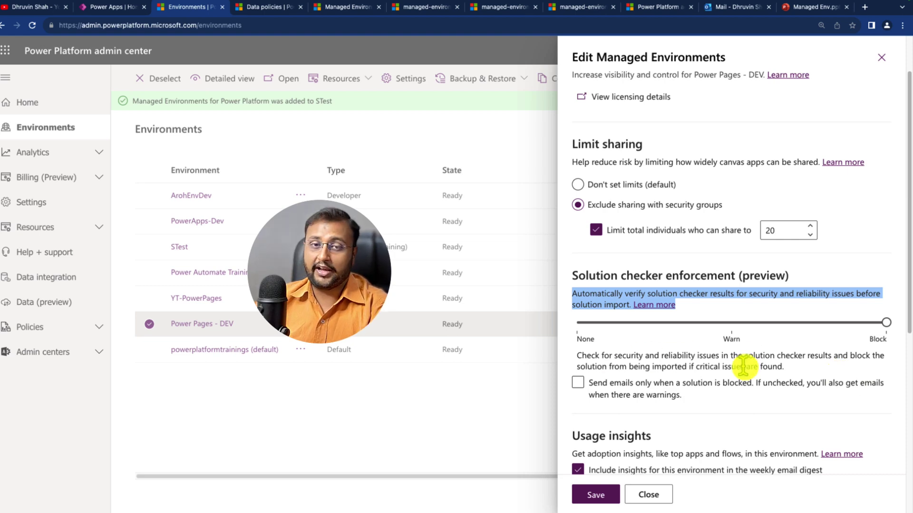
key("Left")
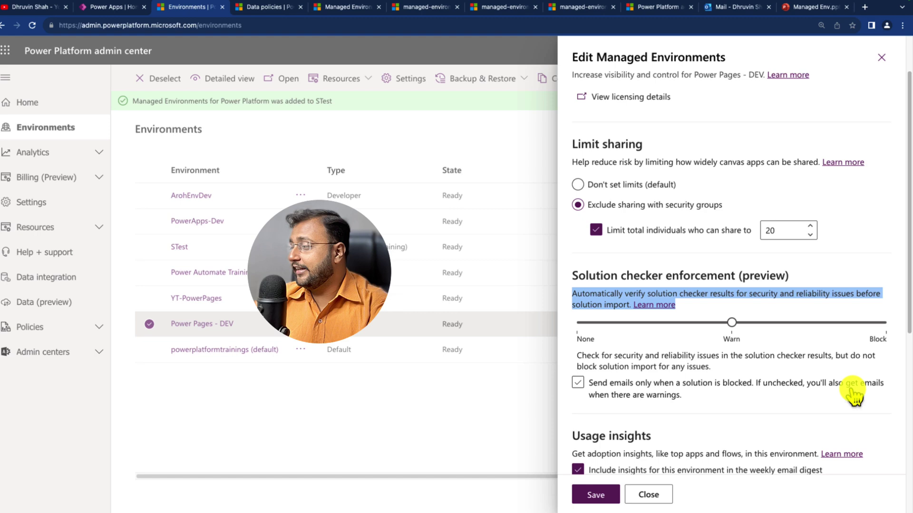
left_click(578, 384)
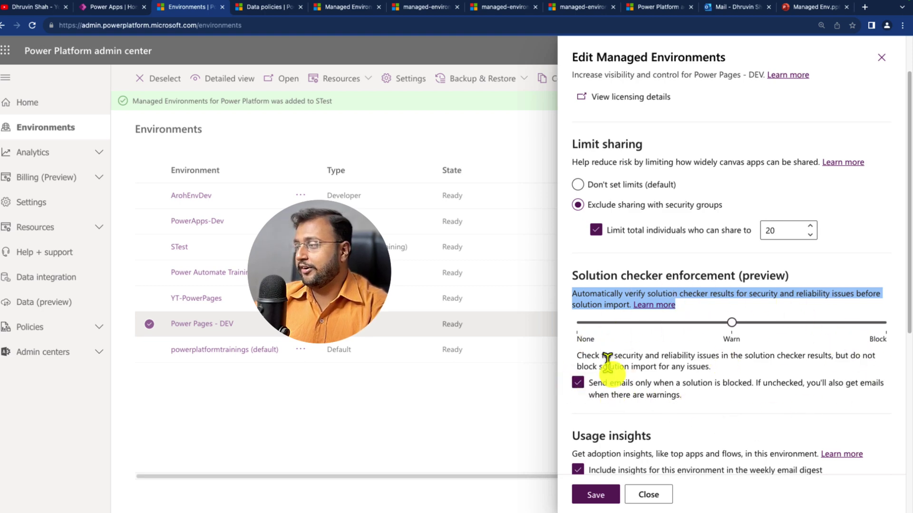
scroll(689, 393, "down", 3)
triple_click(601, 261)
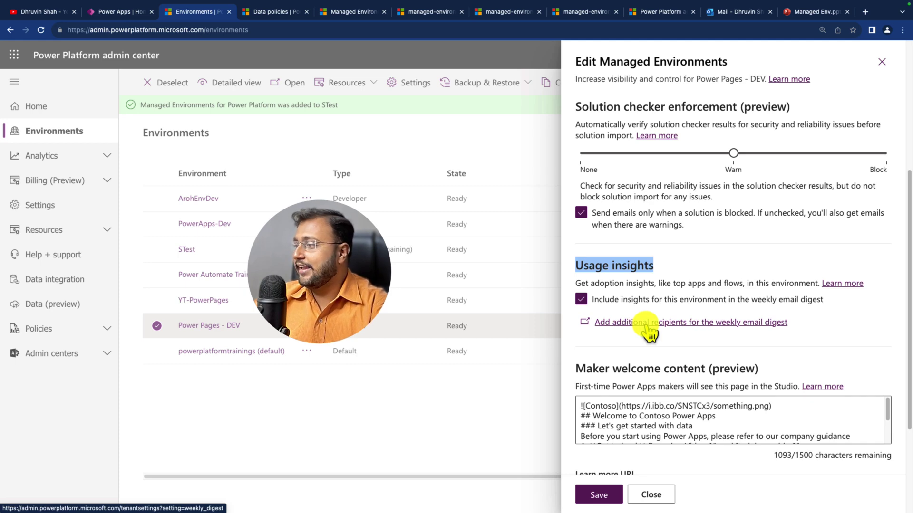
- Review the weekly digest's Additional recipients field, then view the sample weekly digest image
left_click(646, 325)
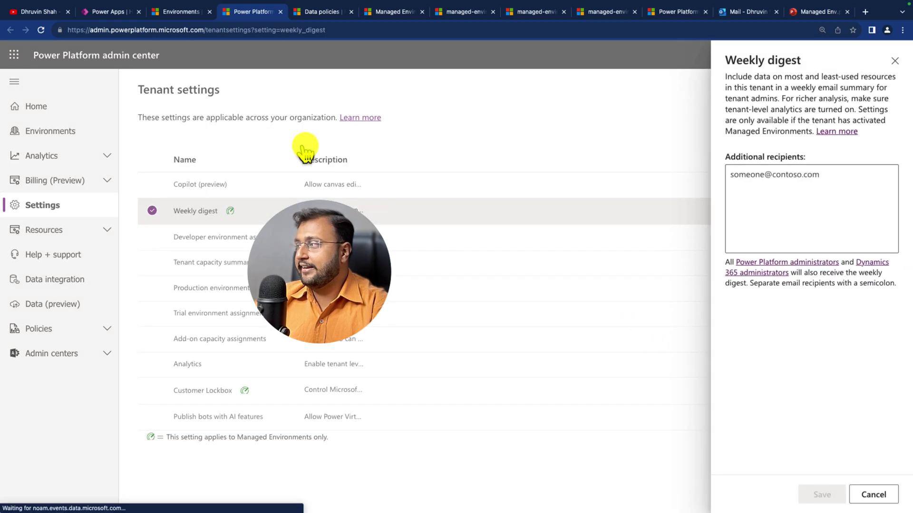
left_click(784, 197)
left_click(785, 197)
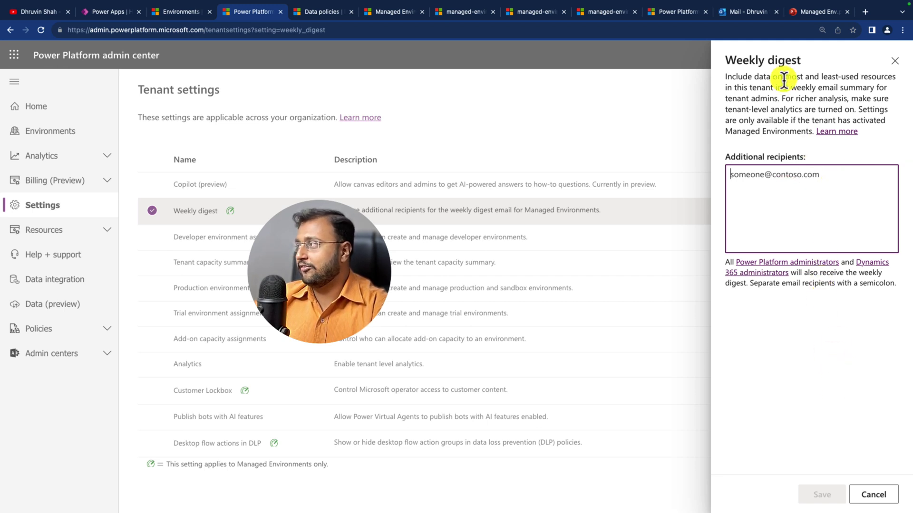
key("ctrl+shift+Tab")
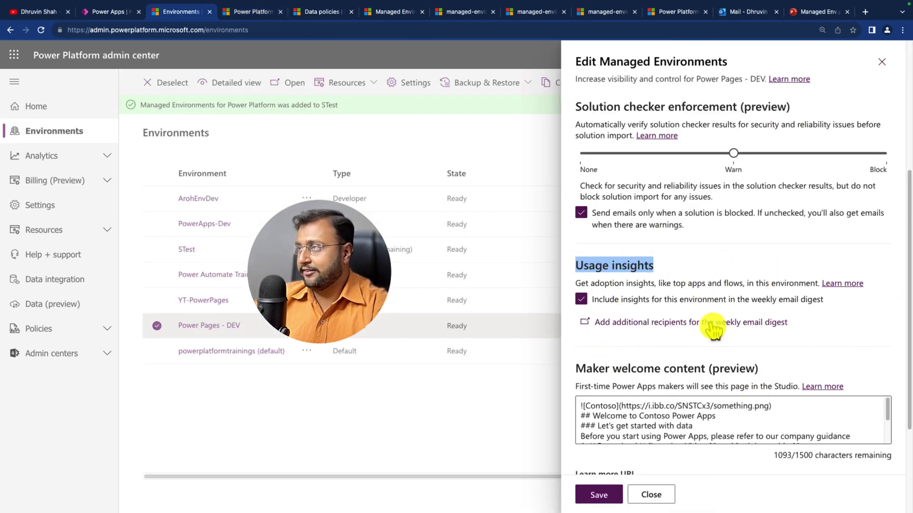
key("ctrl+7")
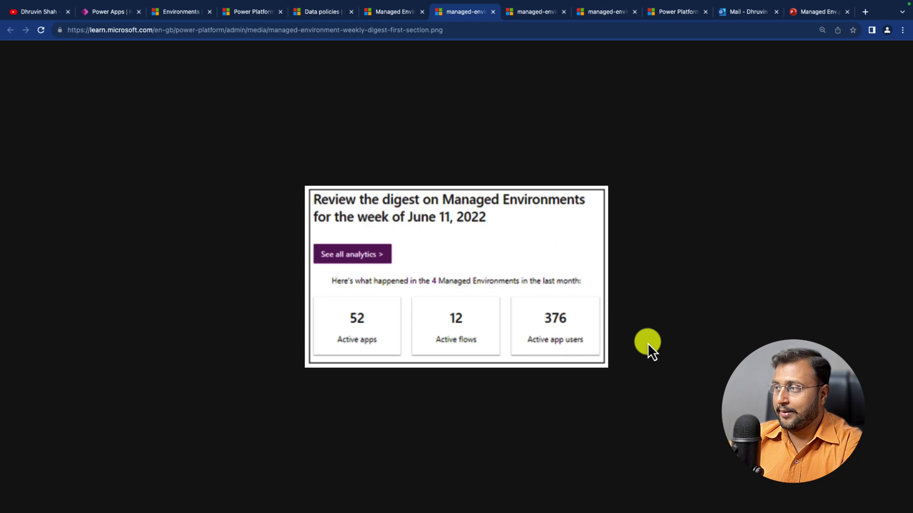
- View the stale-app and most-popular digest samples, then return to the managed environment settings
left_click(519, 10)
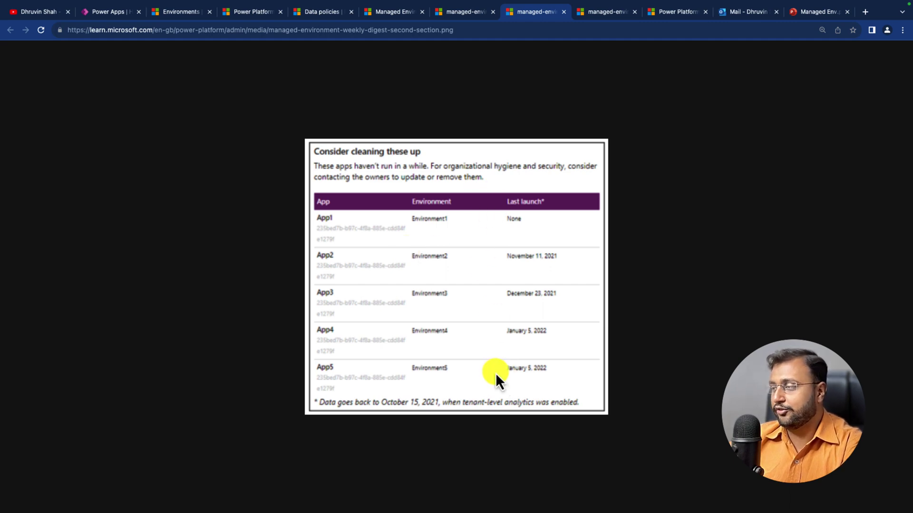
left_click(598, 14)
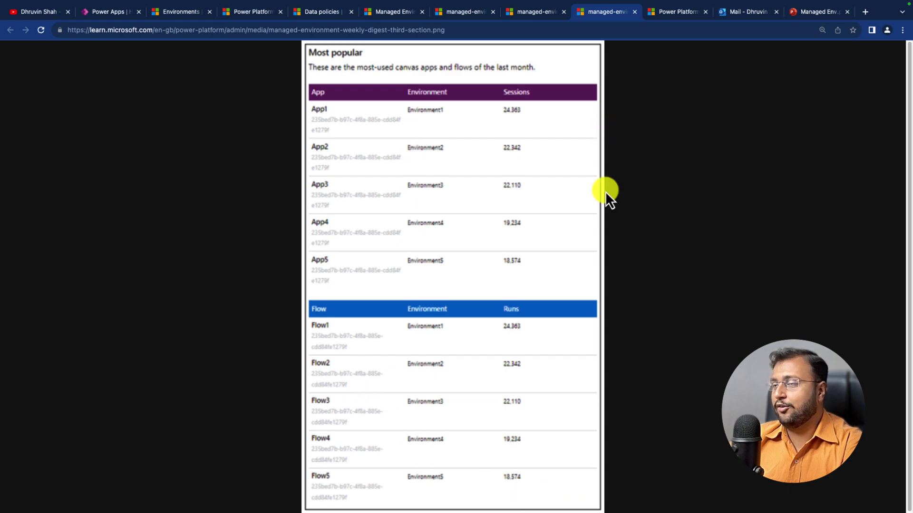
left_click(171, 12)
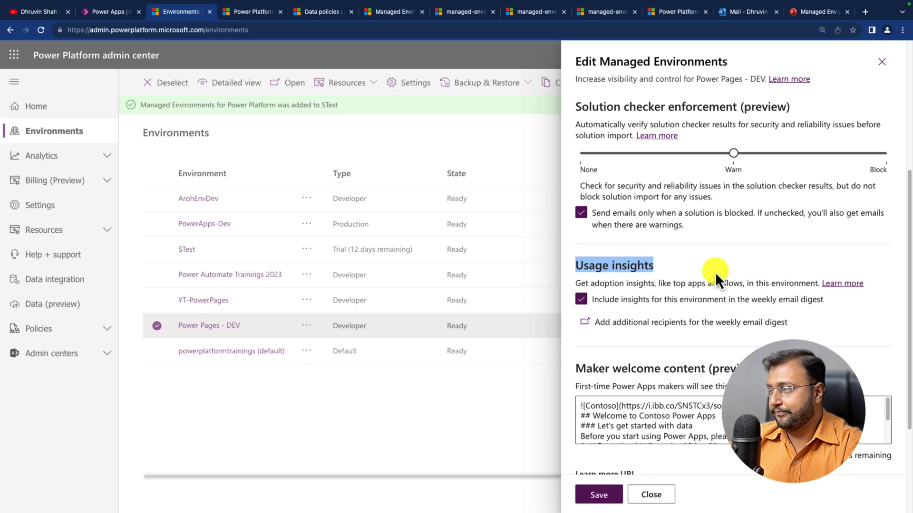
- Scroll to Maker welcome content and select the first three lines of its Contoso markdown
scroll(716, 269, "down", 3)
scroll(716, 269, "down", 1)
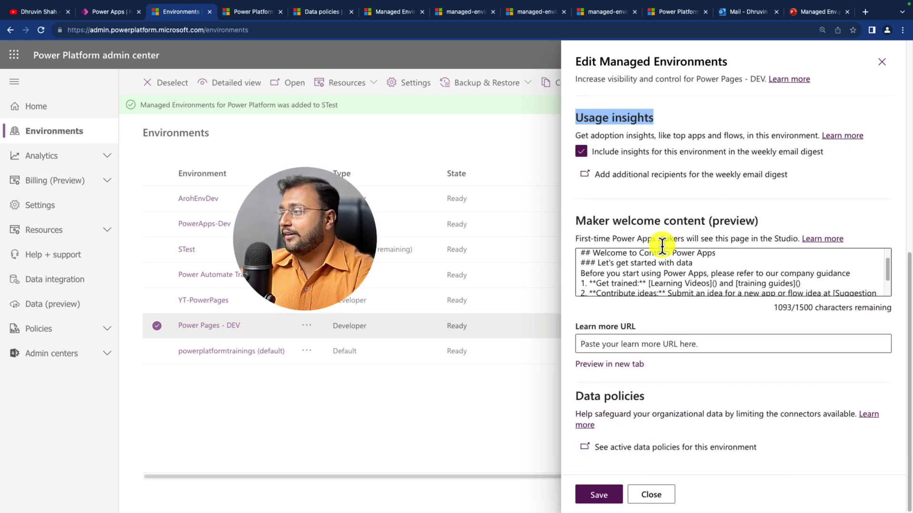
left_click_drag(579, 222, 803, 226)
left_click(732, 270)
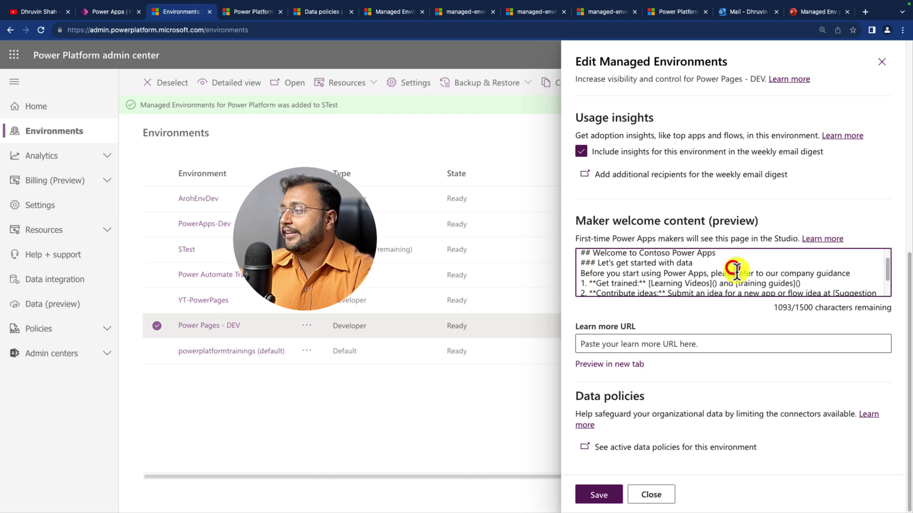
scroll(741, 274, "up", 2)
left_click_drag(583, 259, 846, 292)
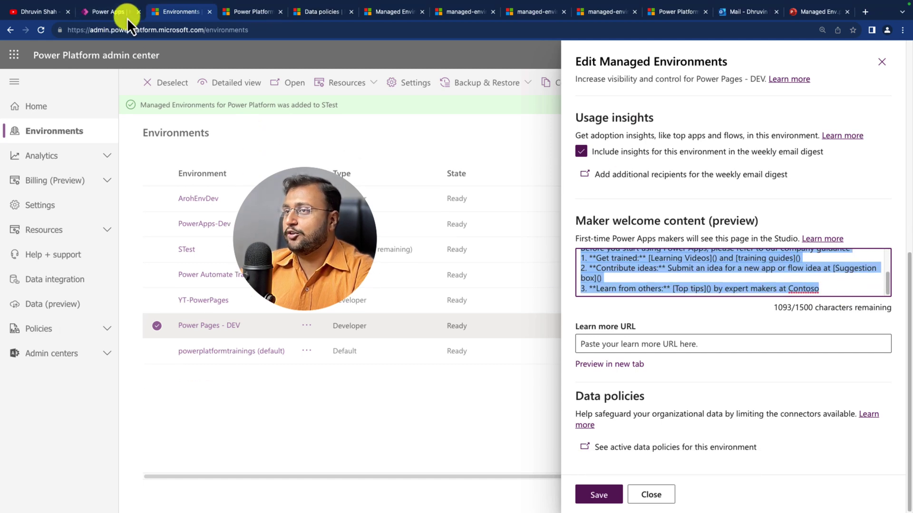
- In Power Apps, switch to STest and back to Power Pages - DEV to show the Getting Started welcome
left_click(112, 12)
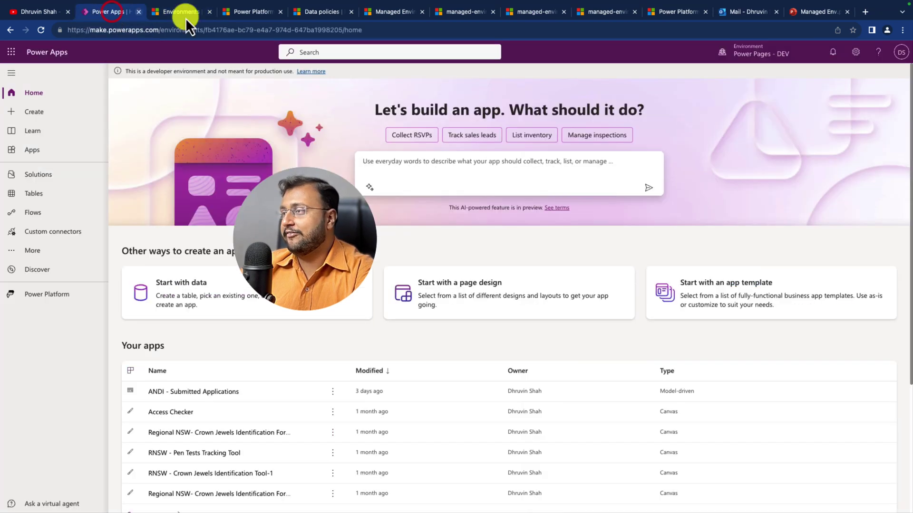
left_click(764, 56)
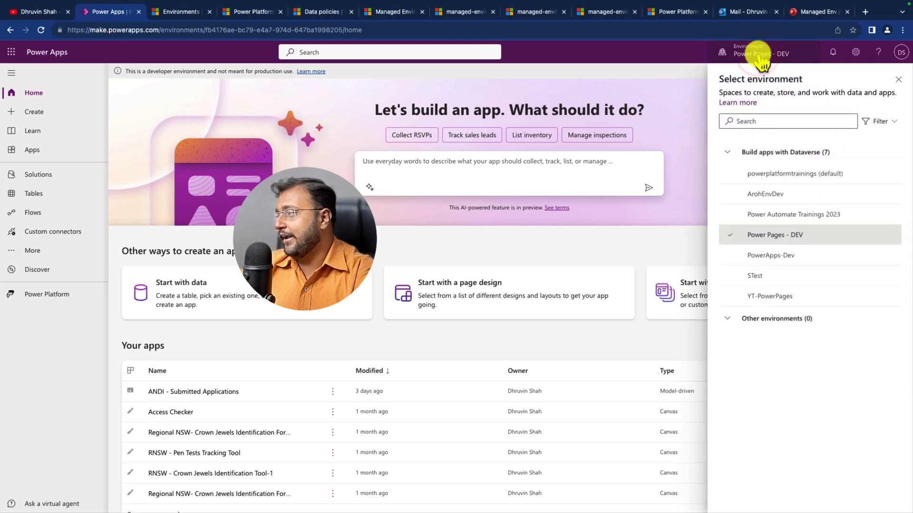
left_click(755, 276)
left_click(747, 51)
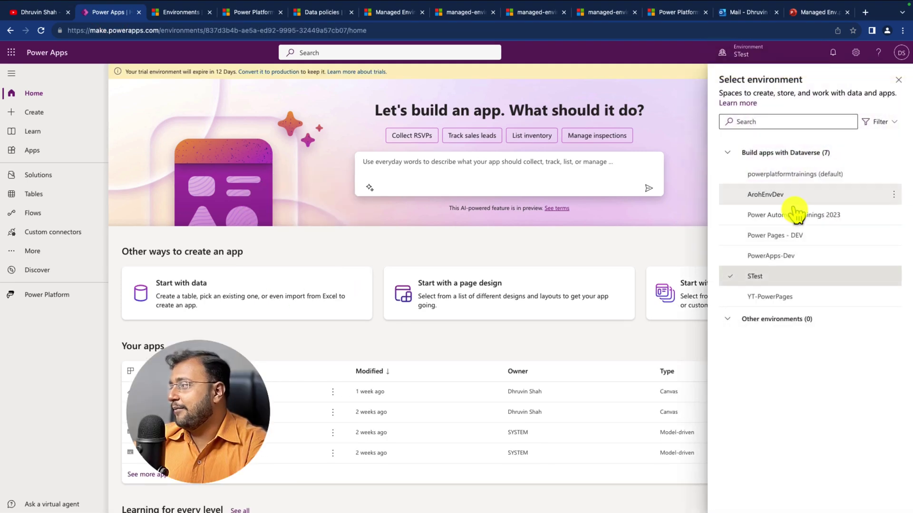
mouse_move(808, 242)
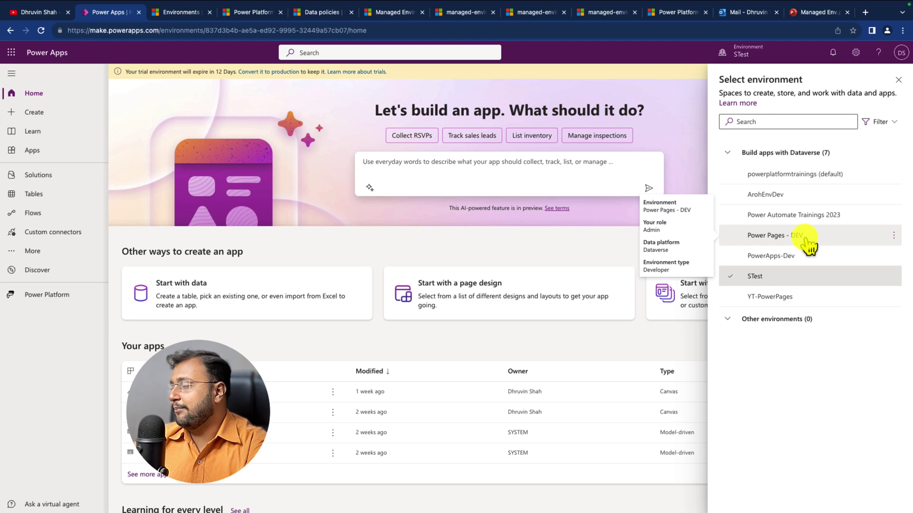
left_click(809, 241)
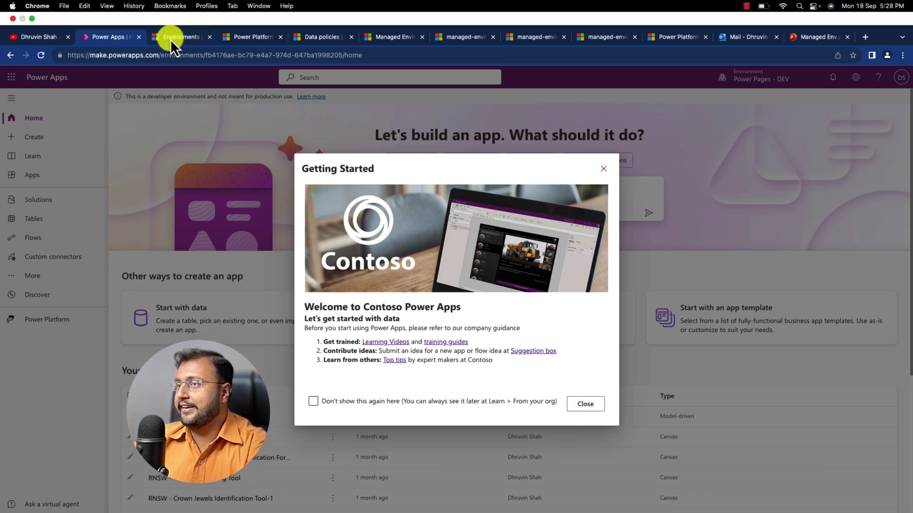
- Highlight the Data policies heading and open the active data policies for Power Pages - DEV
left_click(170, 37)
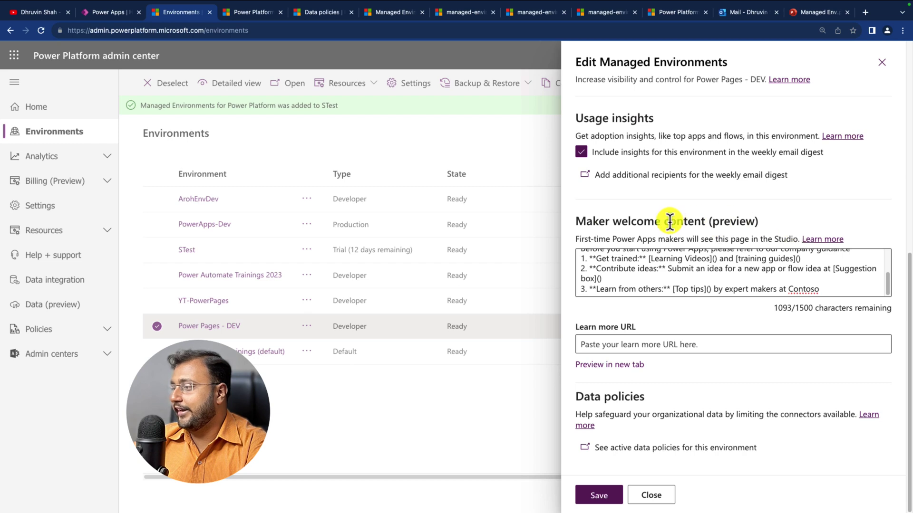
left_click(689, 399)
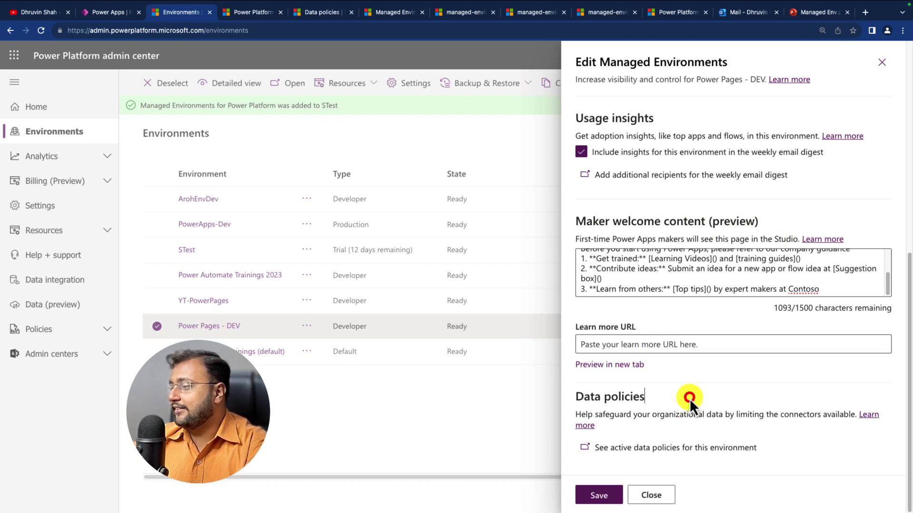
left_click_drag(577, 398, 652, 402)
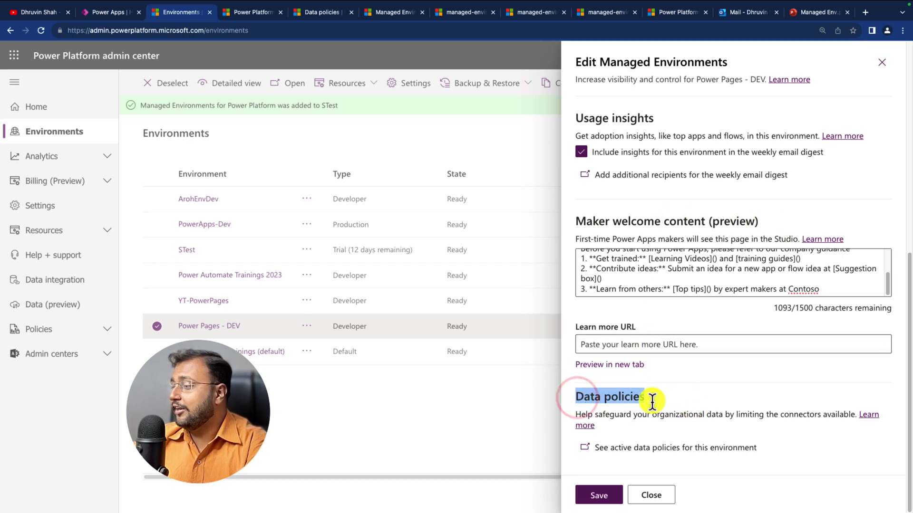
left_click(674, 449)
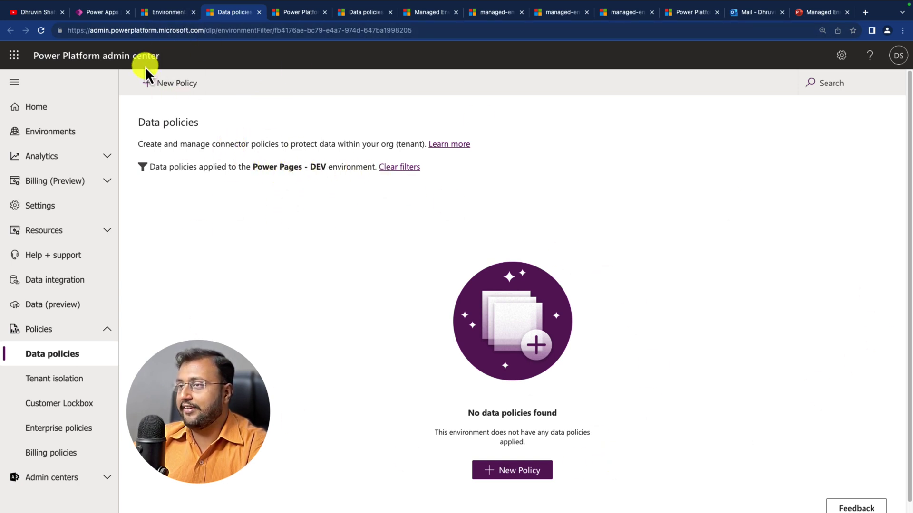
- Return to the Edit Managed Environments panel and scroll to its Data policies section
left_click(160, 10)
scroll(738, 387, "up", 3)
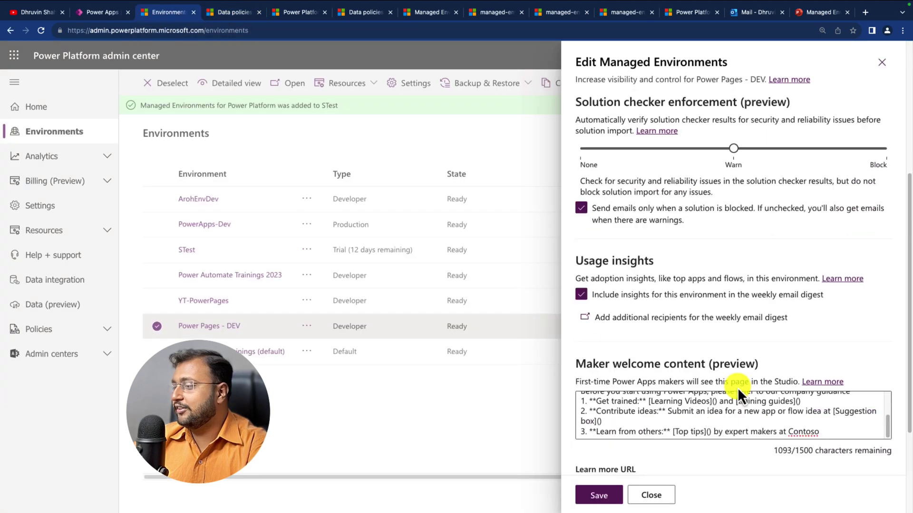
scroll(738, 387, "down", 3)
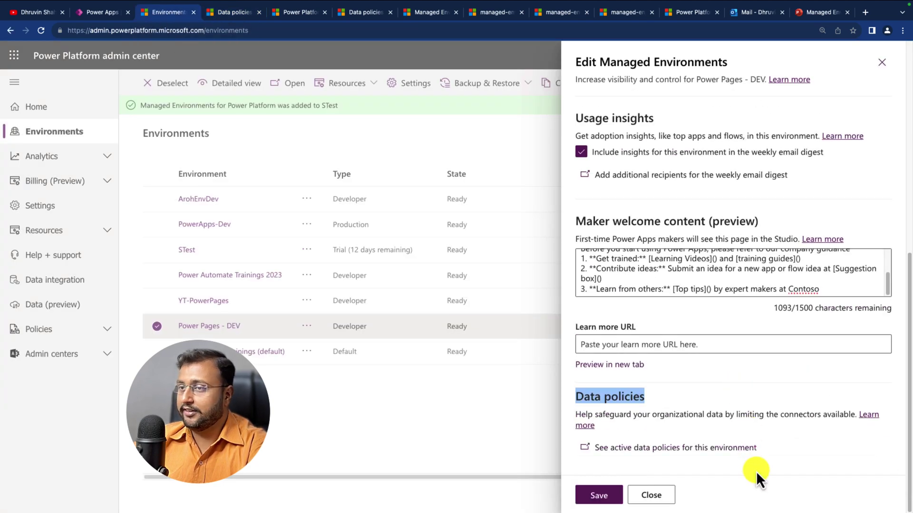